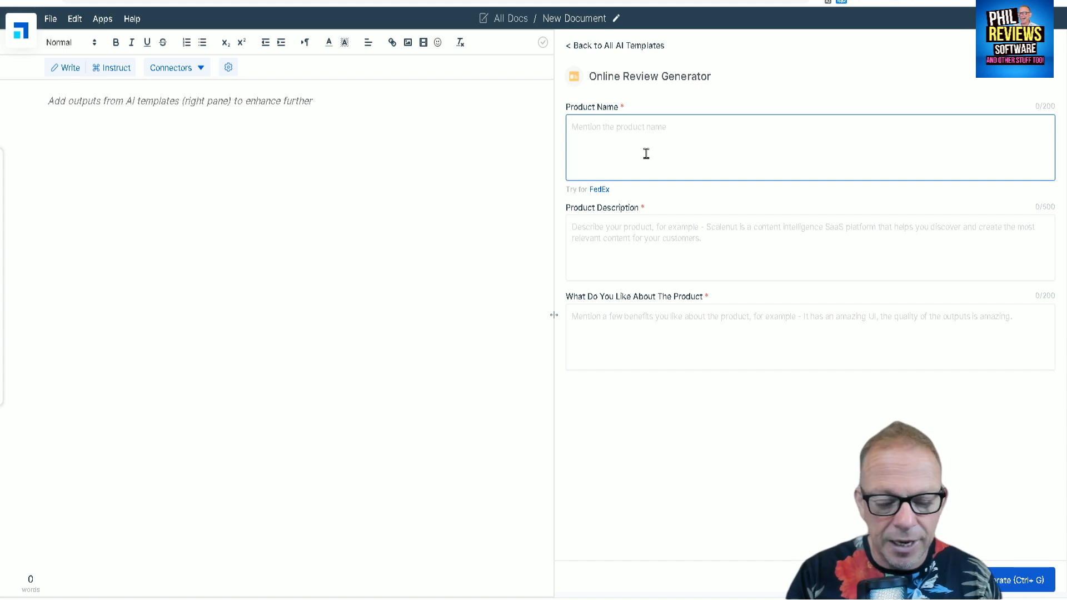
# Enter "Repurpose" as the product name in the Online Review Generator.
pyautogui.write('Rep')
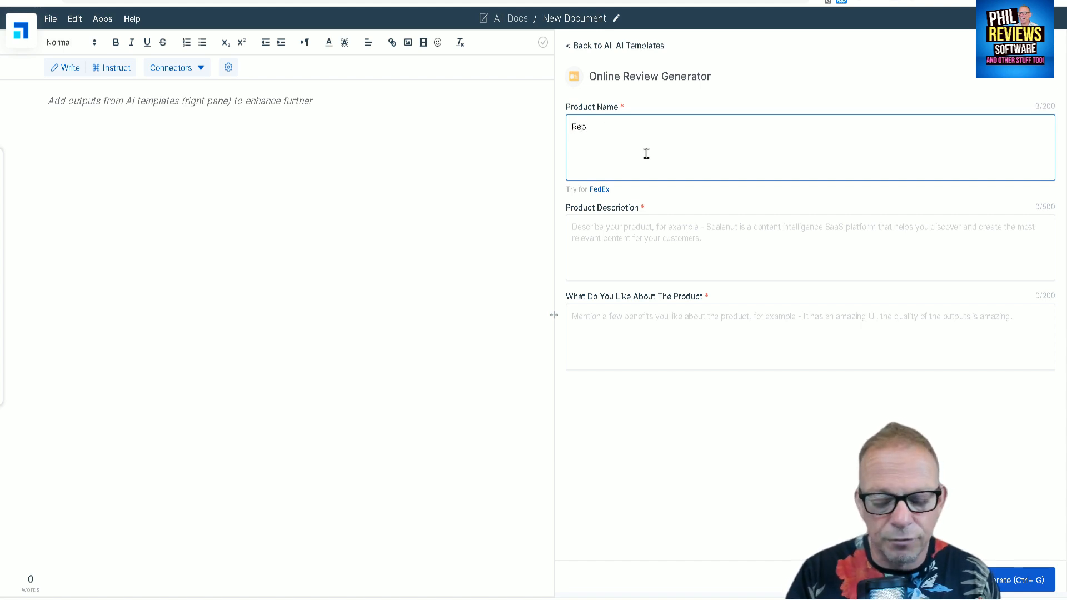
pyautogui.write('ourpose')
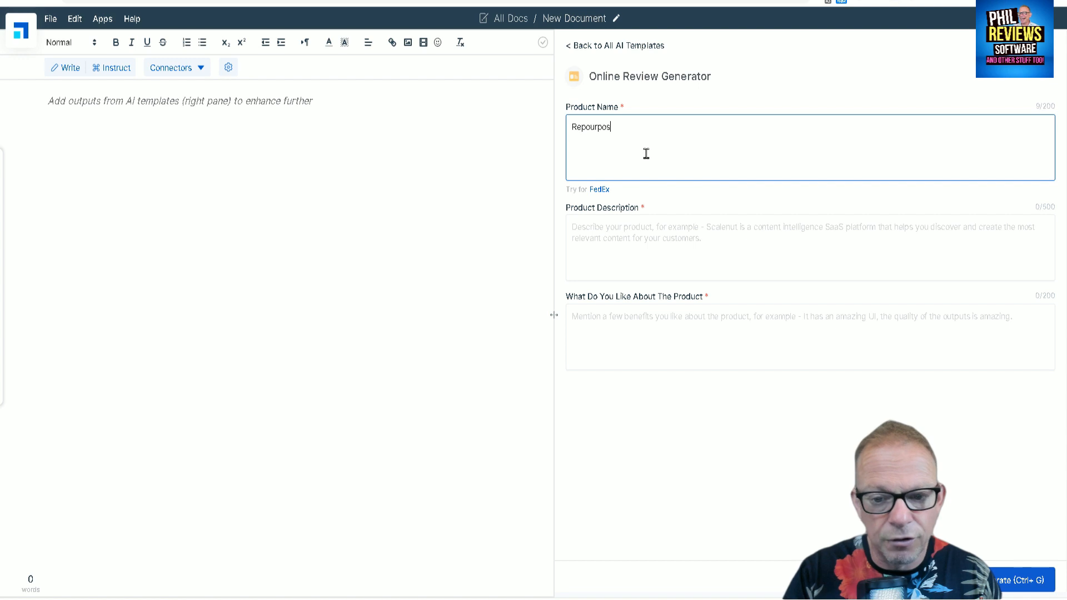
pyautogui.press('BackSpace')
pyautogui.press('BackSpace')
pyautogui.press('BackSpace')
pyautogui.press('BackSpace')
pyautogui.press('BackSpace')
pyautogui.press('BackSpace')
pyautogui.press('BackSpace')
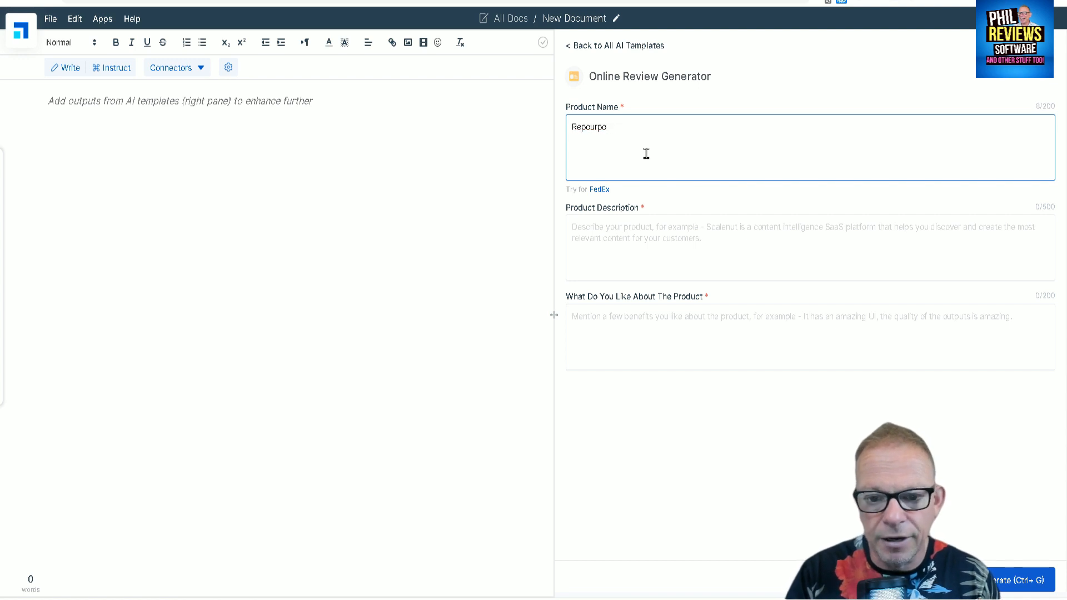
pyautogui.write('urpose')
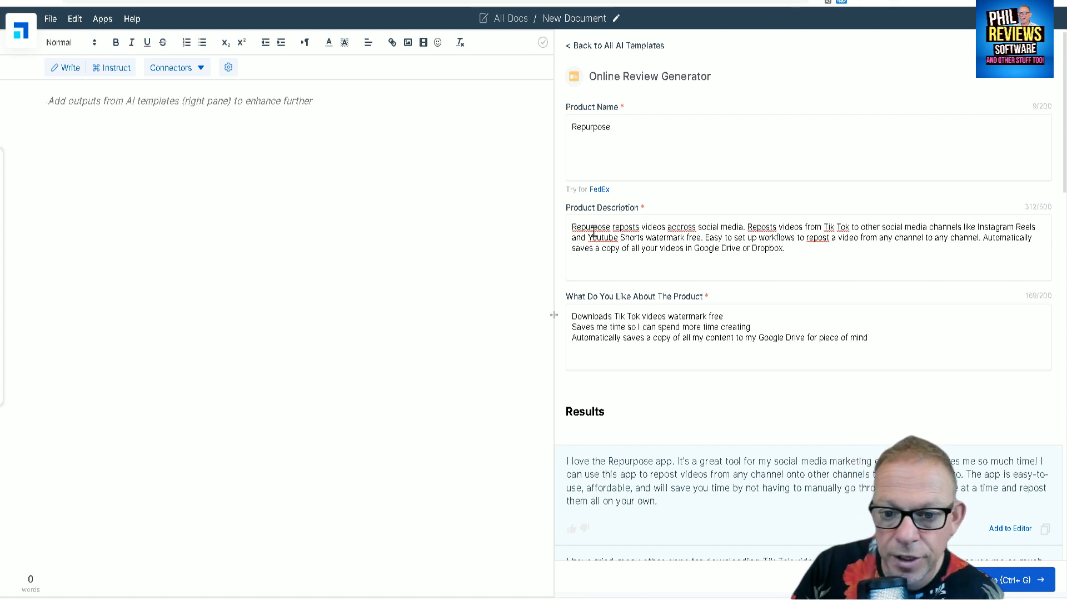
# Correct the misspelled "accross" to "across" in the product description and generate more reviews.
pyautogui.rightClick(681, 227)
pyautogui.click(701, 240)
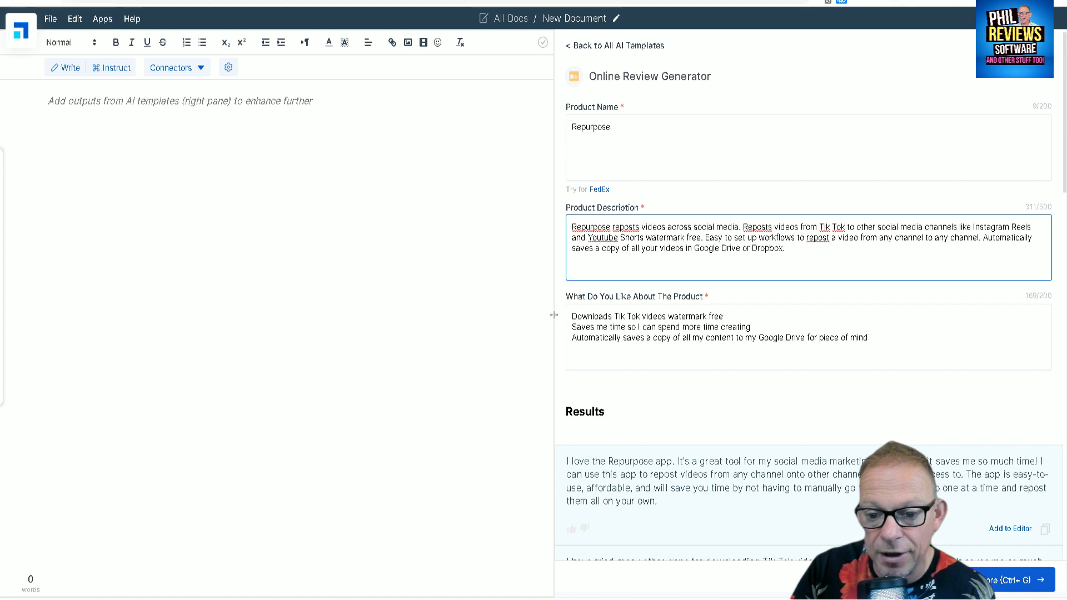
pyautogui.click(1045, 579)
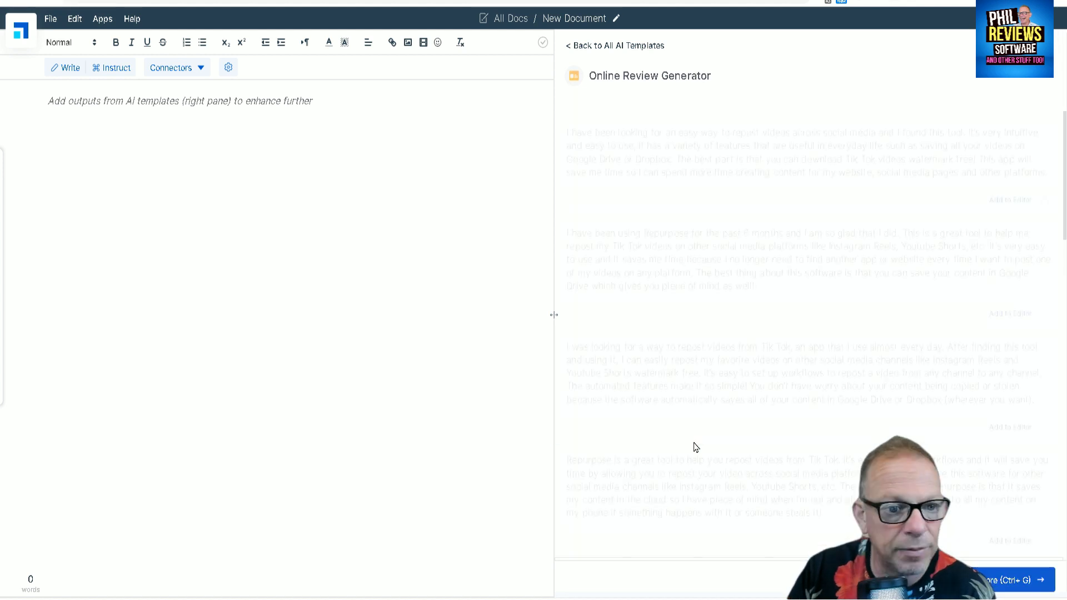
# Browse the generated reviews and add the one beginning "I was looking for a way to repost videos from Tik Tok" to the document.
pyautogui.scroll(-7, 709, 340)
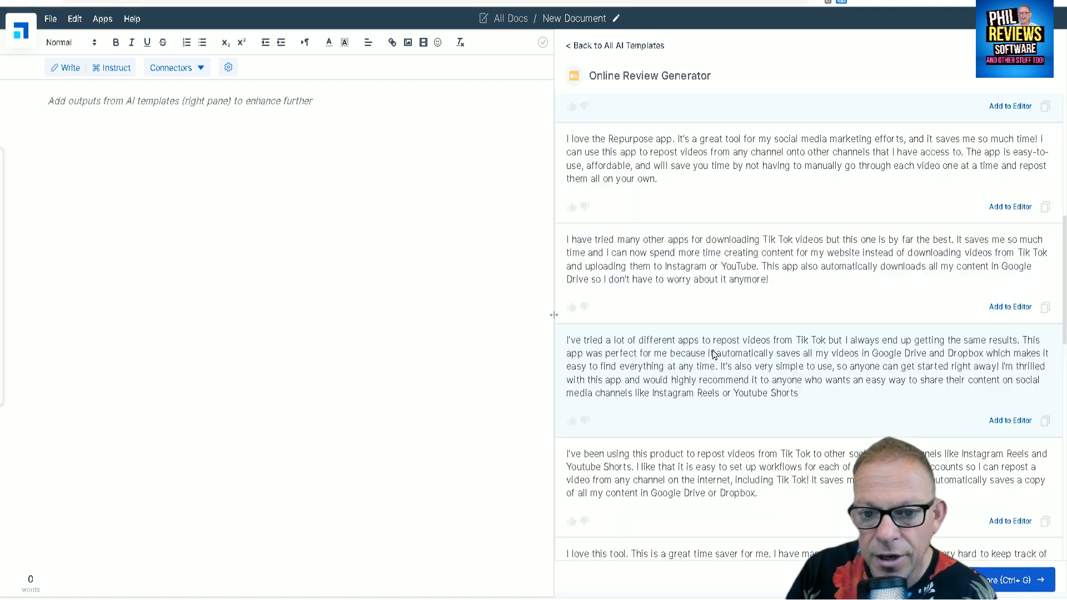
pyautogui.scroll(-8, 713, 349)
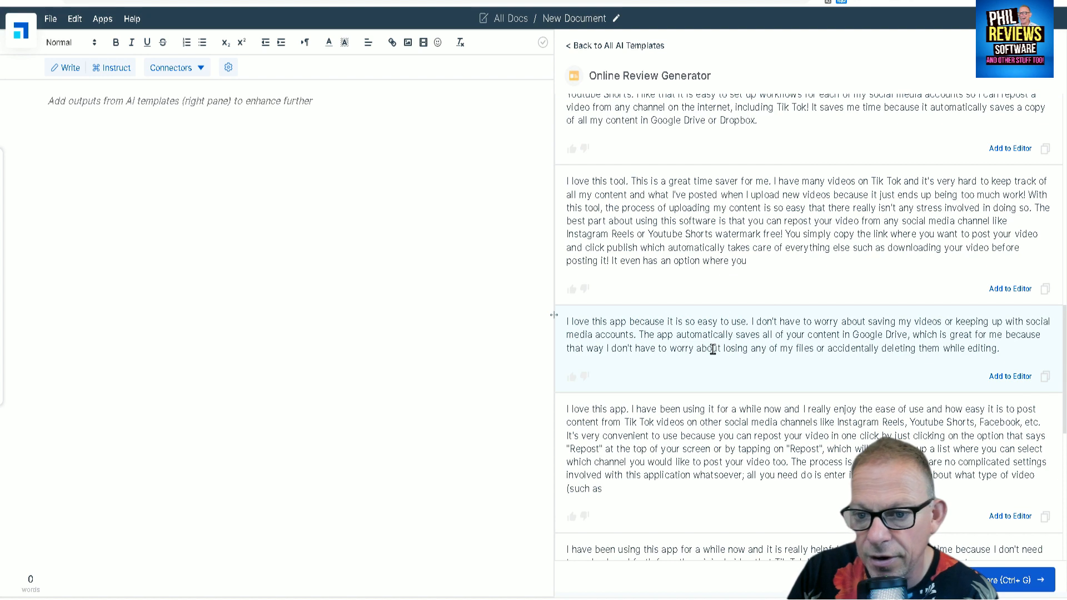
pyautogui.scroll(15, 712, 348)
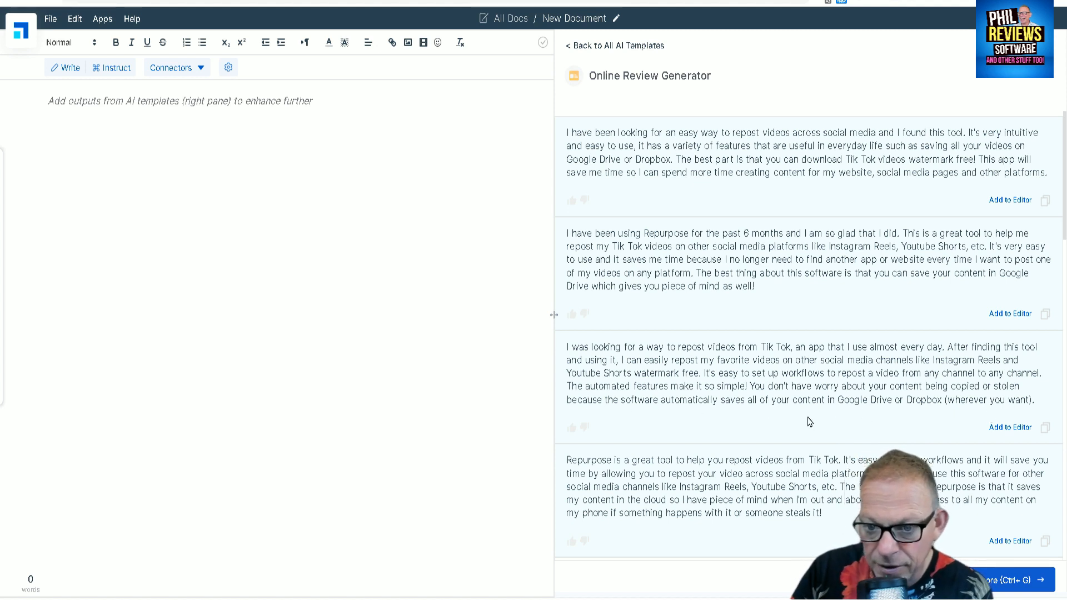
pyautogui.click(1009, 427)
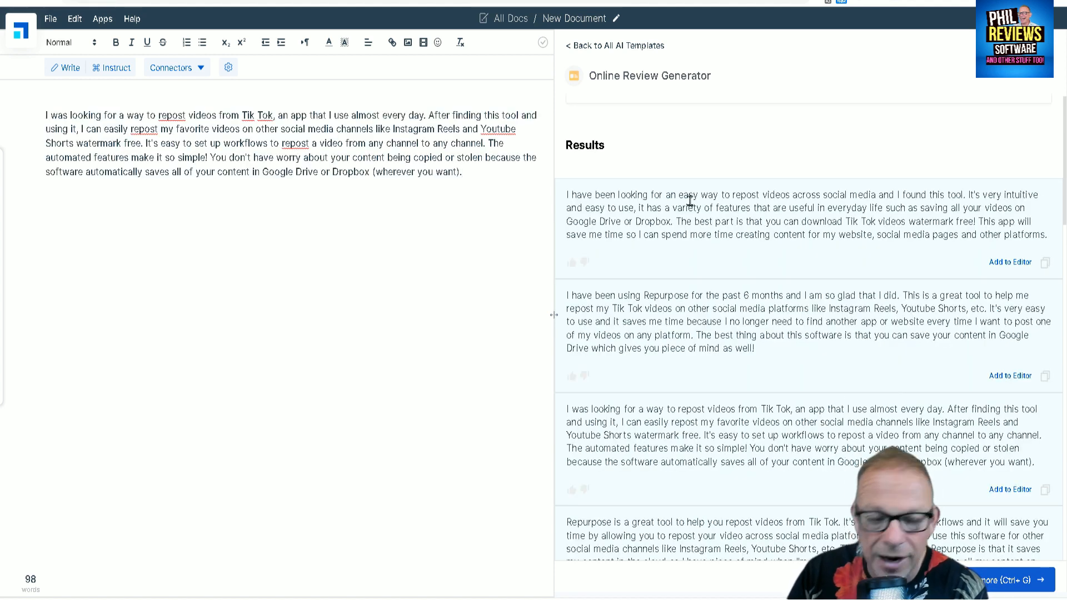
# Add the generated review beginning "I love this tool. This is a great time saver" to the document as a separate paragraph.
pyautogui.scroll(-8, 766, 205)
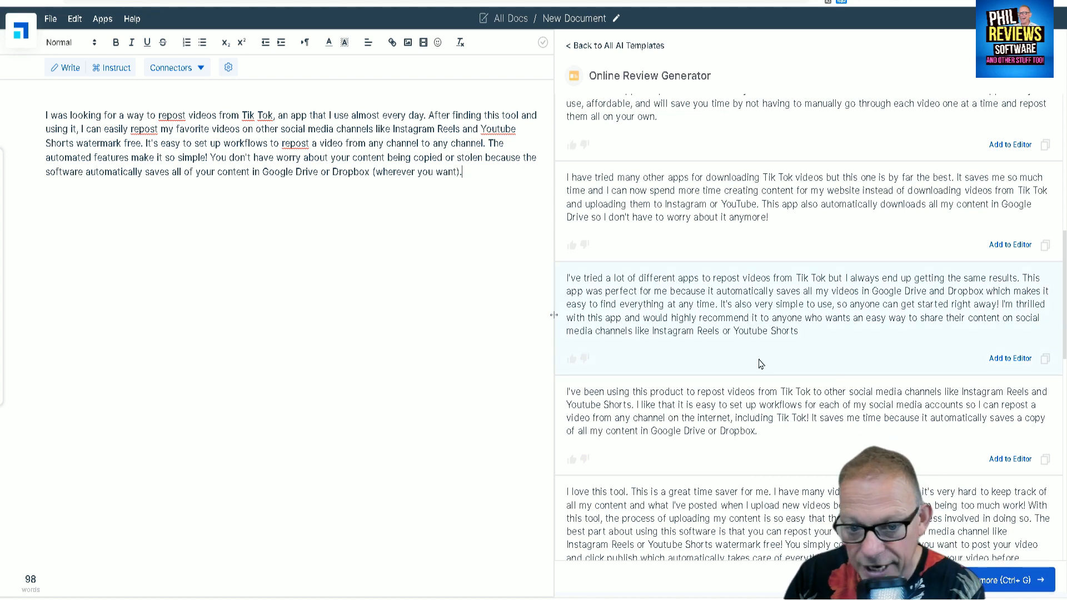
pyautogui.scroll(-2, 760, 363)
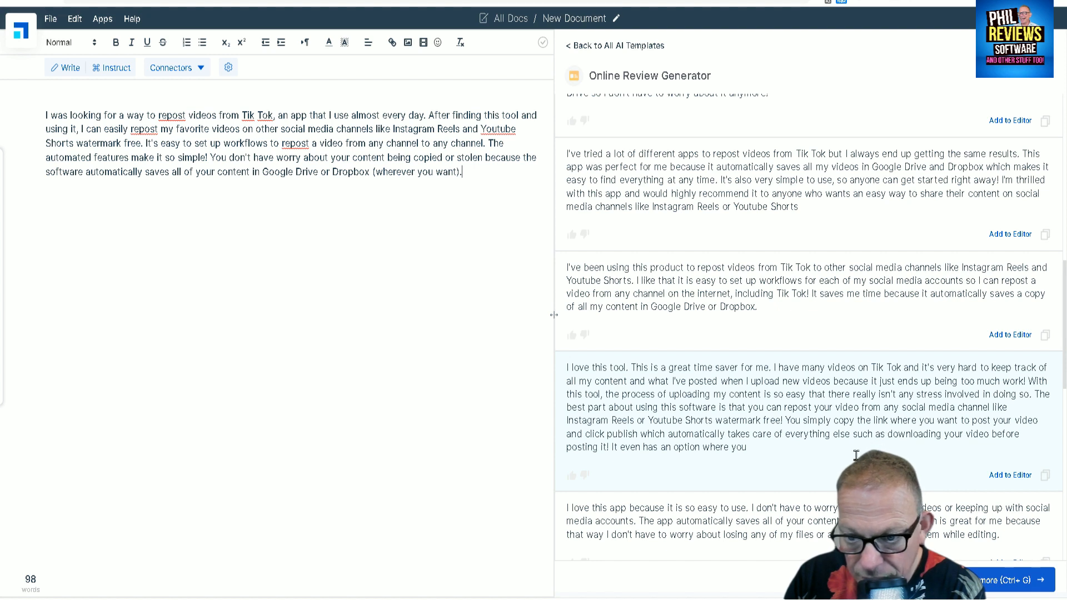
pyautogui.click(1010, 475)
pyautogui.click(42, 187)
pyautogui.press('Return')
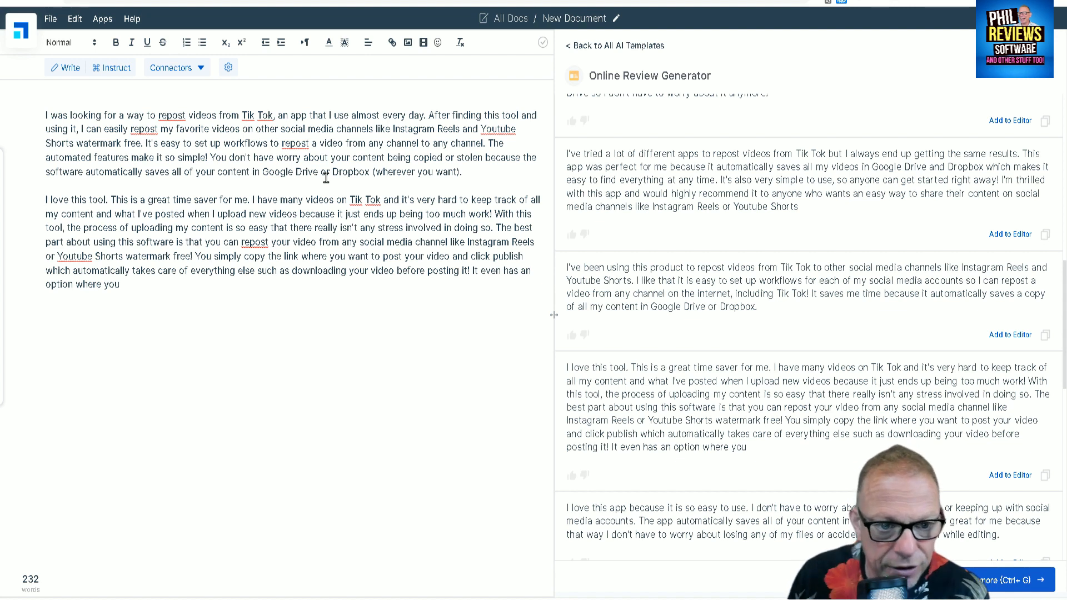
# Have the AI continue writing from the end of the second review, after "option where you".
pyautogui.click(177, 290)
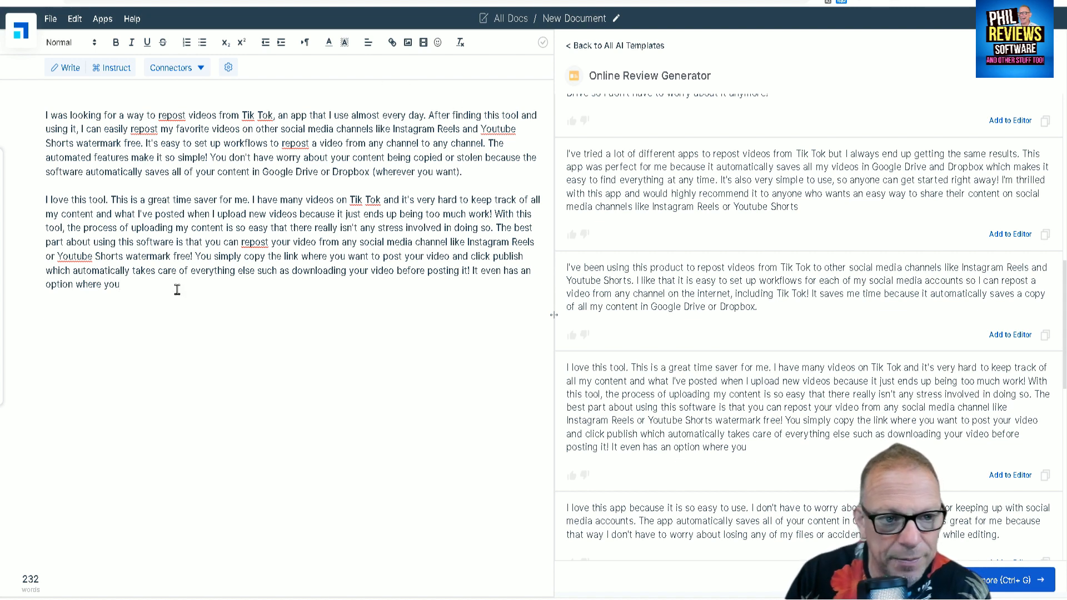
pyautogui.click(62, 74)
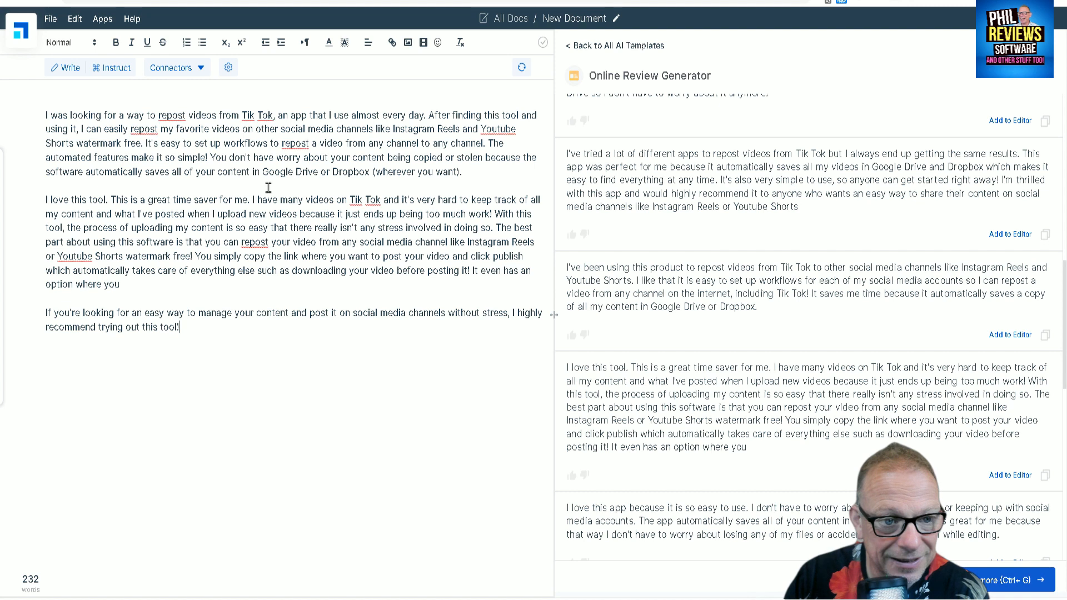
pyautogui.click(103, 72)
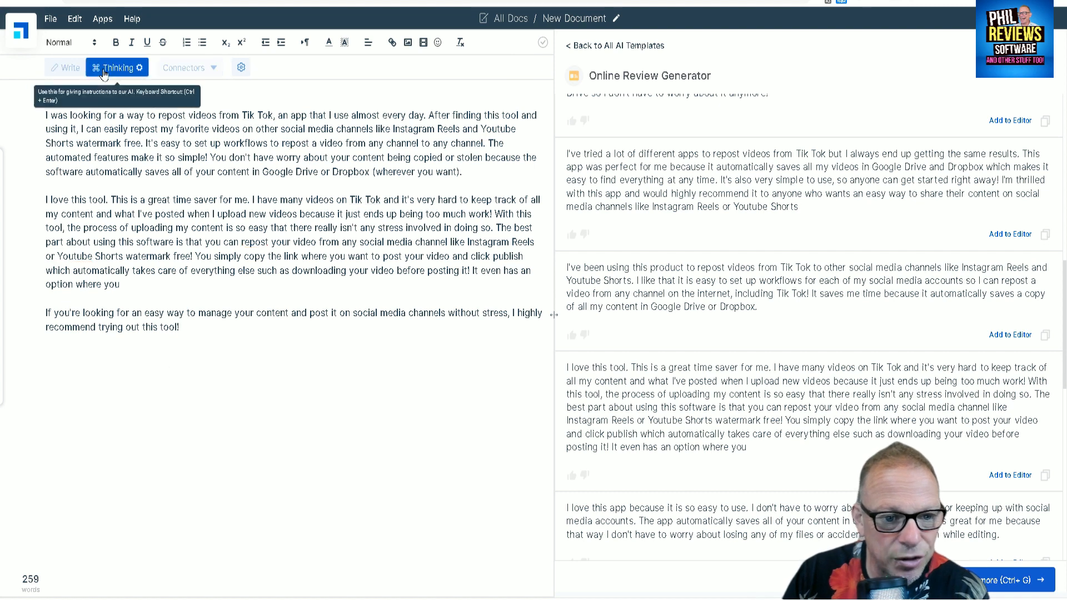
# Append "I love the way" after "recommend trying out this tool!" and have the AI complete the sentence.
pyautogui.click(186, 328)
pyautogui.write('I ')
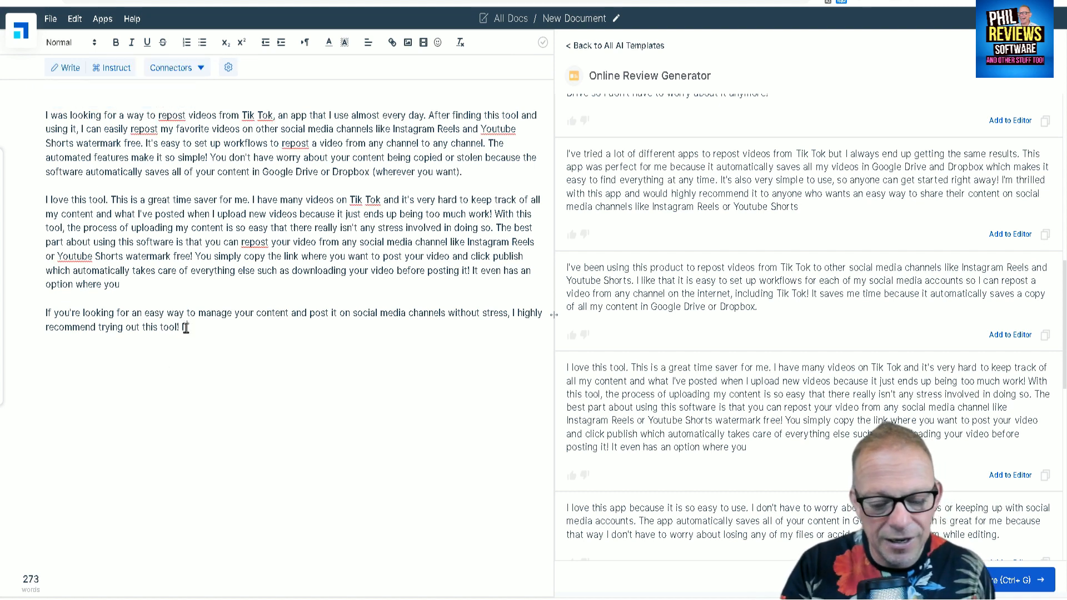
pyautogui.write('love the way')
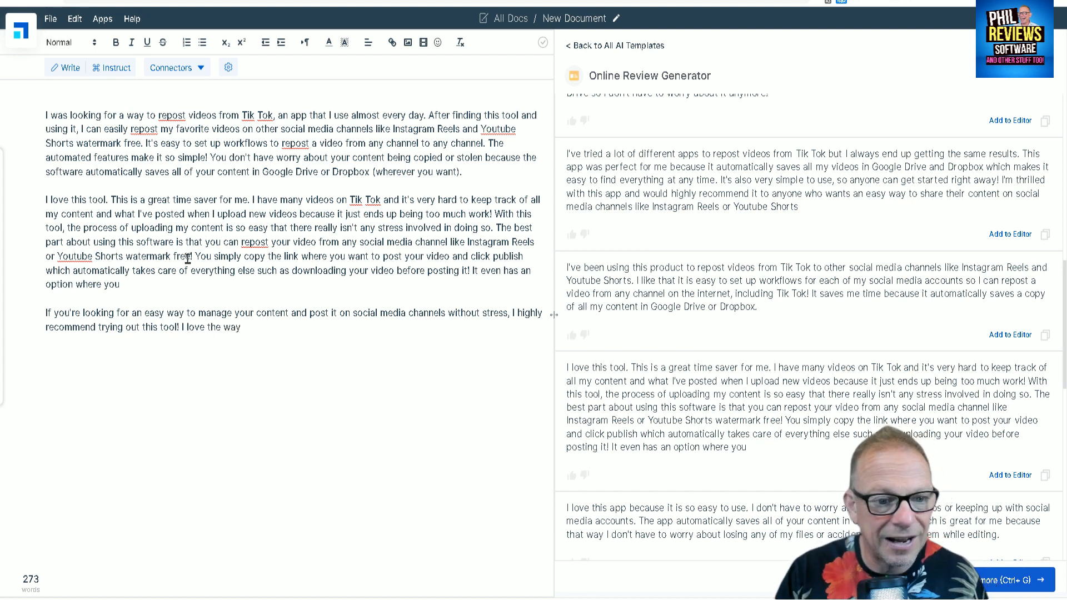
pyautogui.click(106, 68)
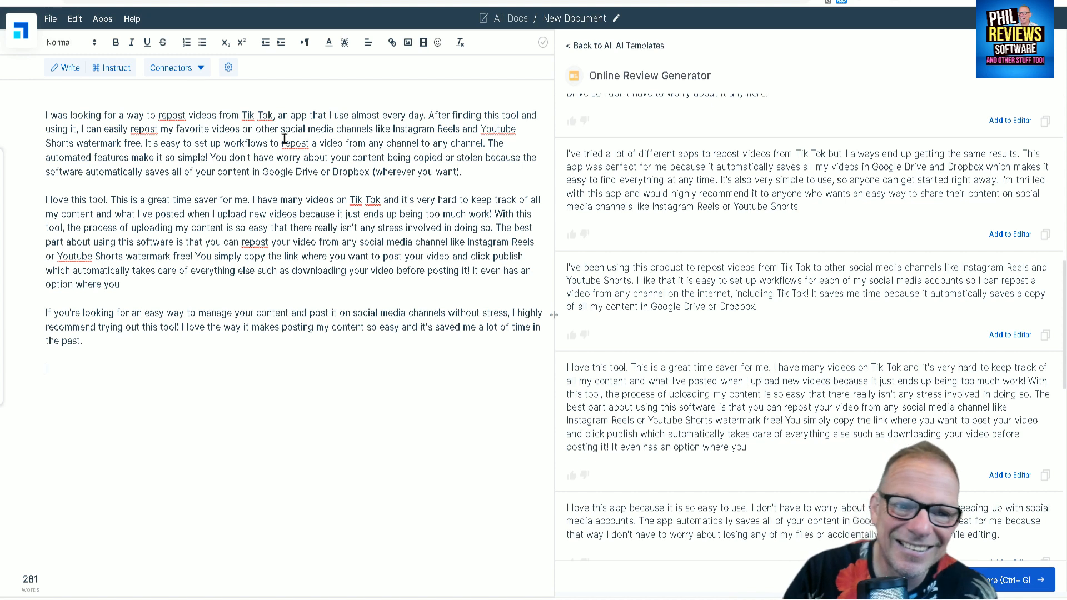
# Try generating a paragraph with the contrast connector "However" at the end of the document, and delete the generated text.
pyautogui.click(195, 75)
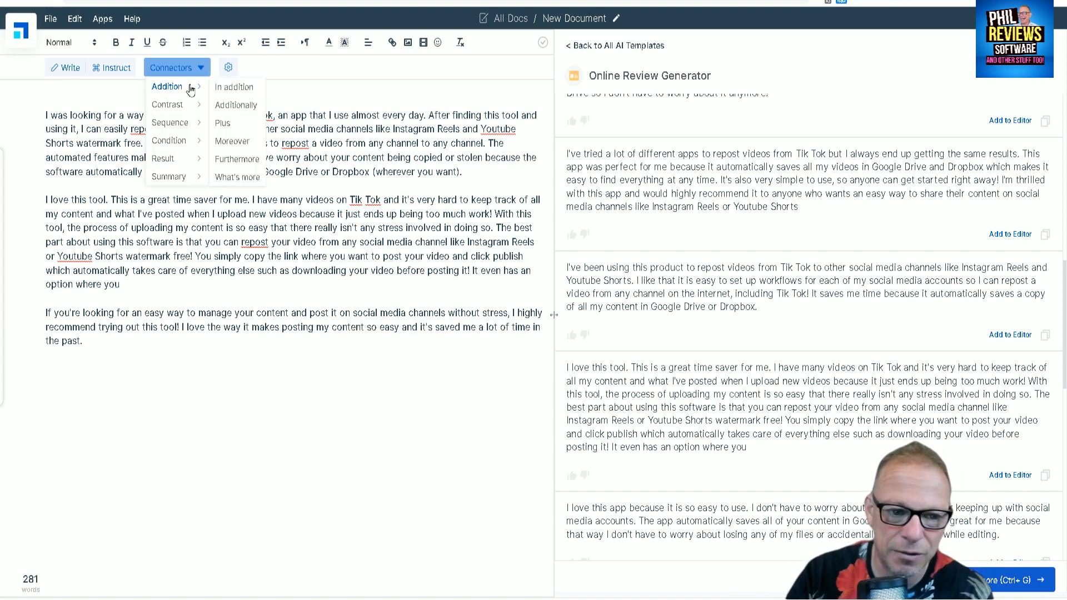
pyautogui.moveTo(167, 89)
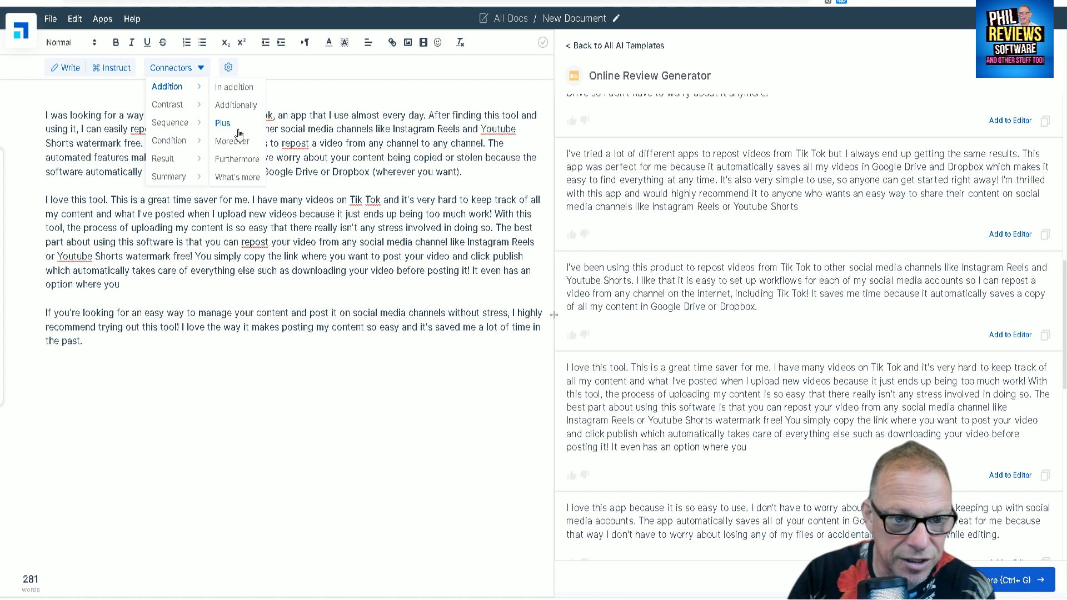
pyautogui.moveTo(185, 113)
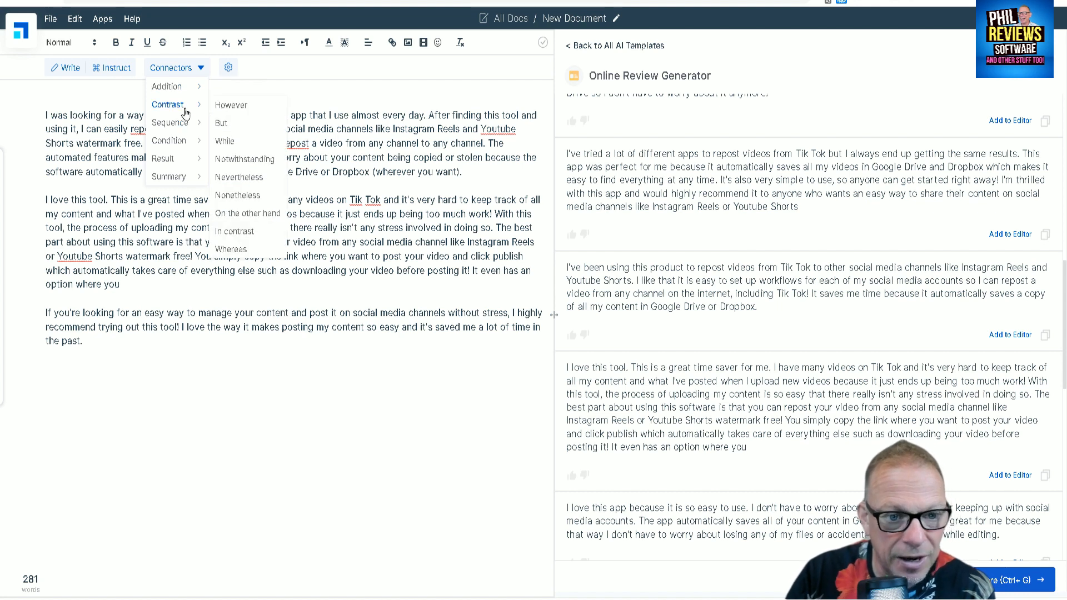
pyautogui.click(238, 113)
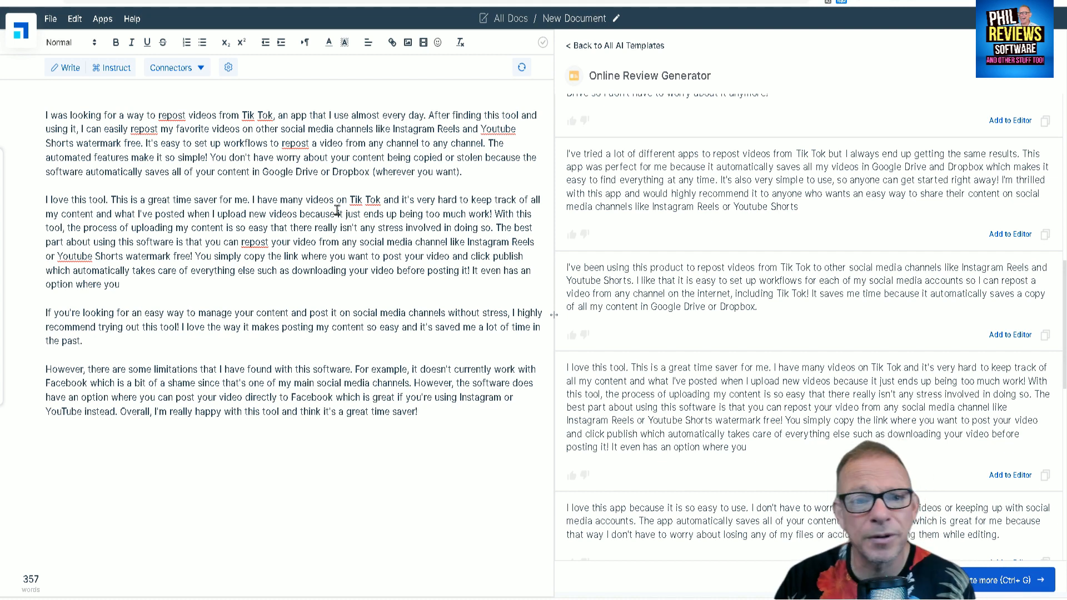
pyautogui.moveTo(446, 417); pyautogui.dragTo(45, 368)
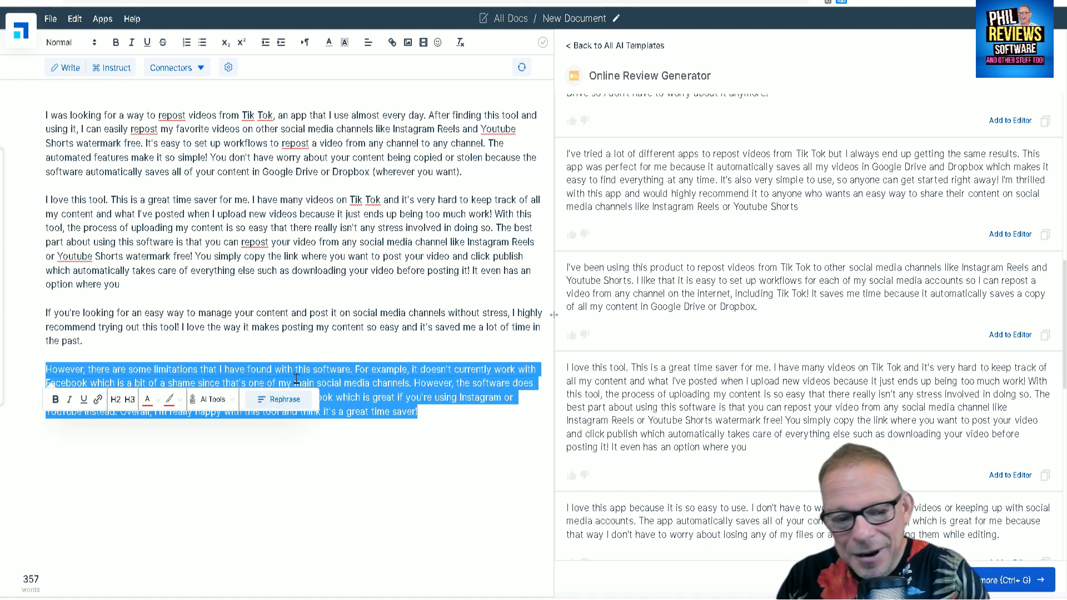
pyautogui.press('BackSpace')
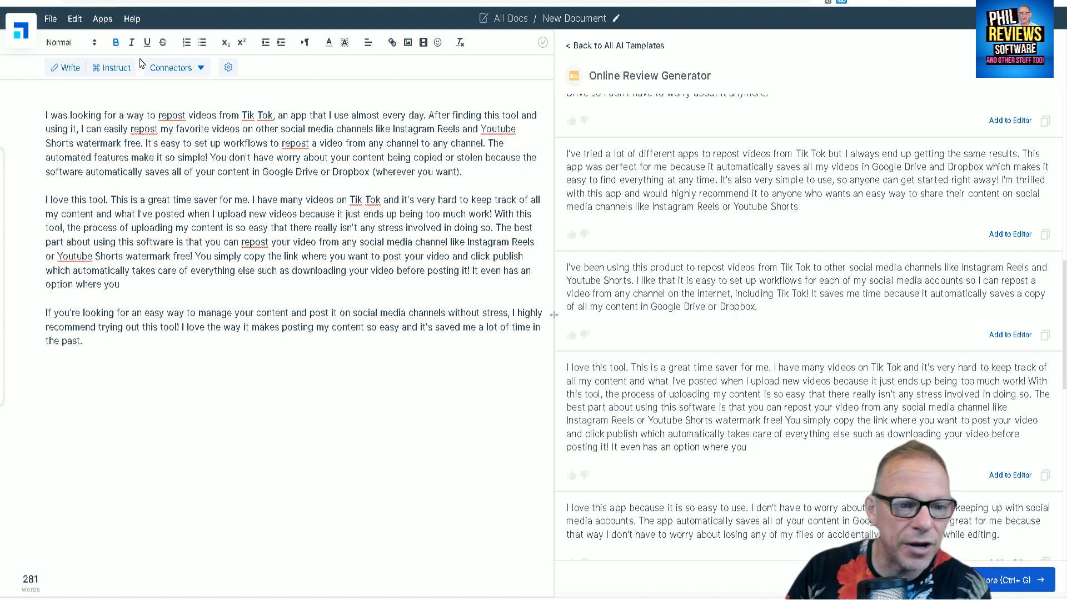
# Try generating a paragraph with the condition connector "Provided that", and delete the generated text.
pyautogui.click(172, 68)
pyautogui.moveTo(181, 147)
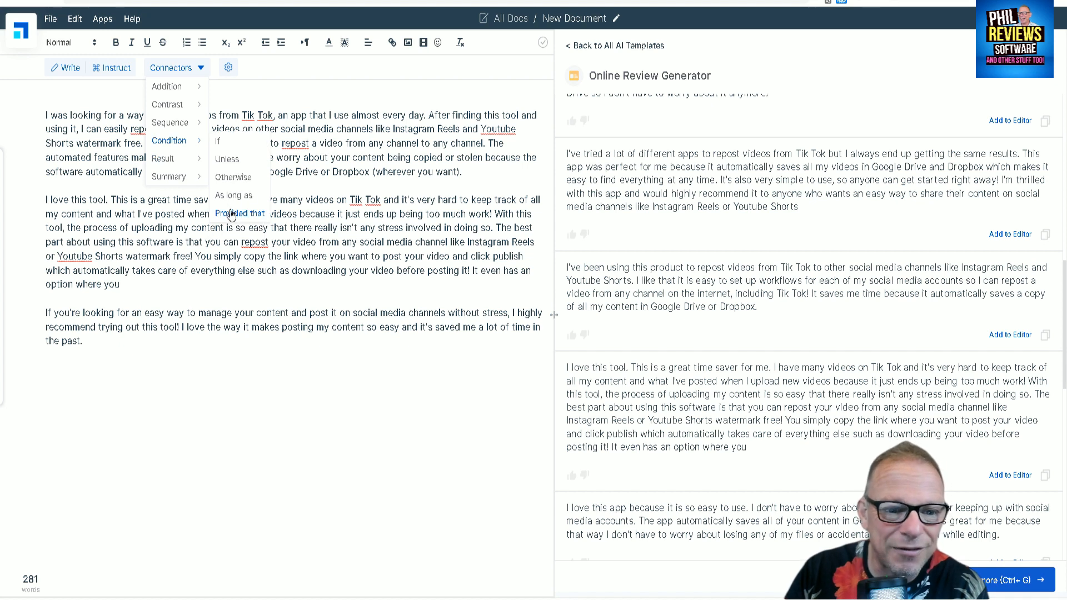
pyautogui.click(230, 211)
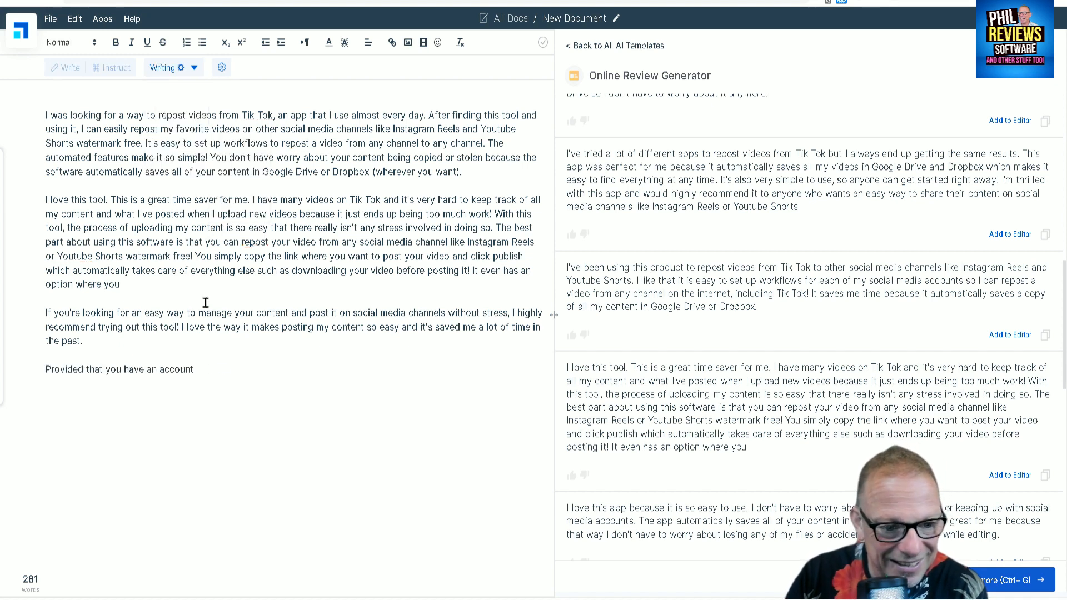
pyautogui.moveTo(167, 386); pyautogui.dragTo(40, 356)
pyautogui.press('BackSpace')
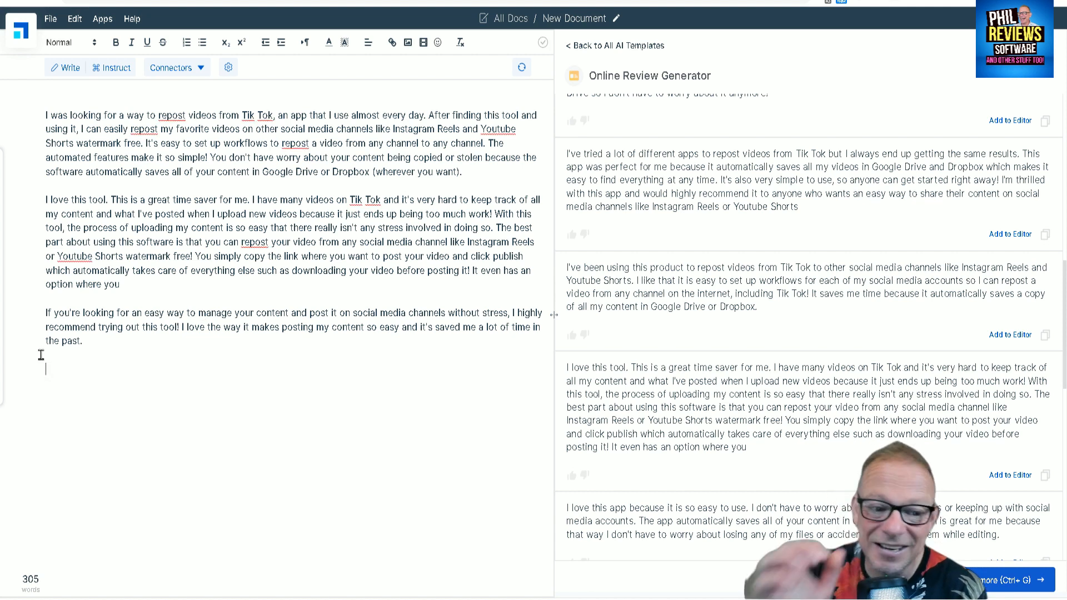
# Generate a closing paragraph with the summary connector "In conclusion" and delete the "All in all" sentence above it.
pyautogui.click(201, 67)
pyautogui.moveTo(180, 182)
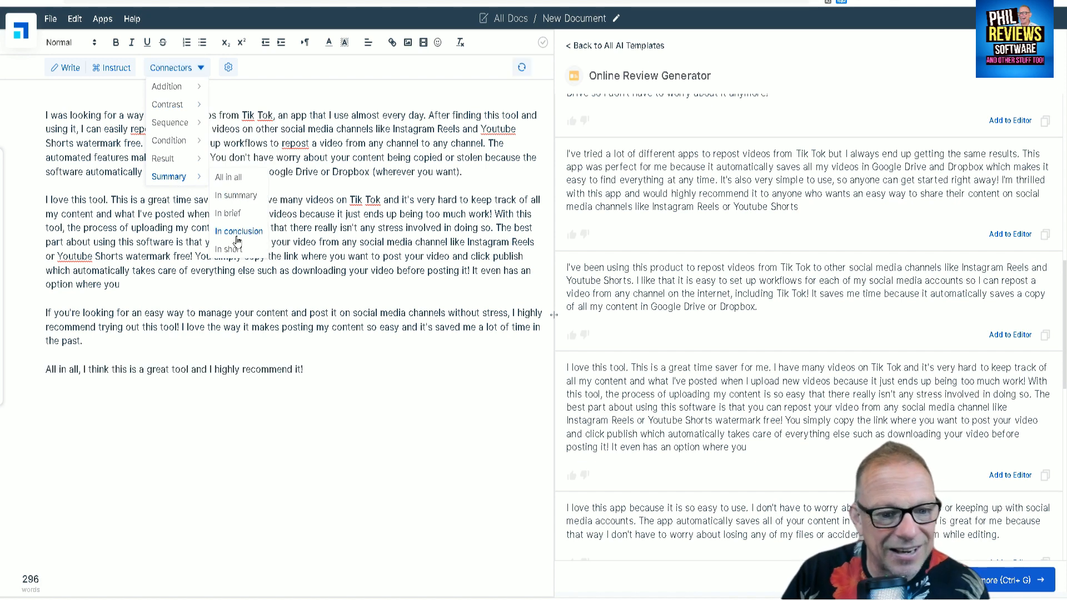
pyautogui.click(238, 233)
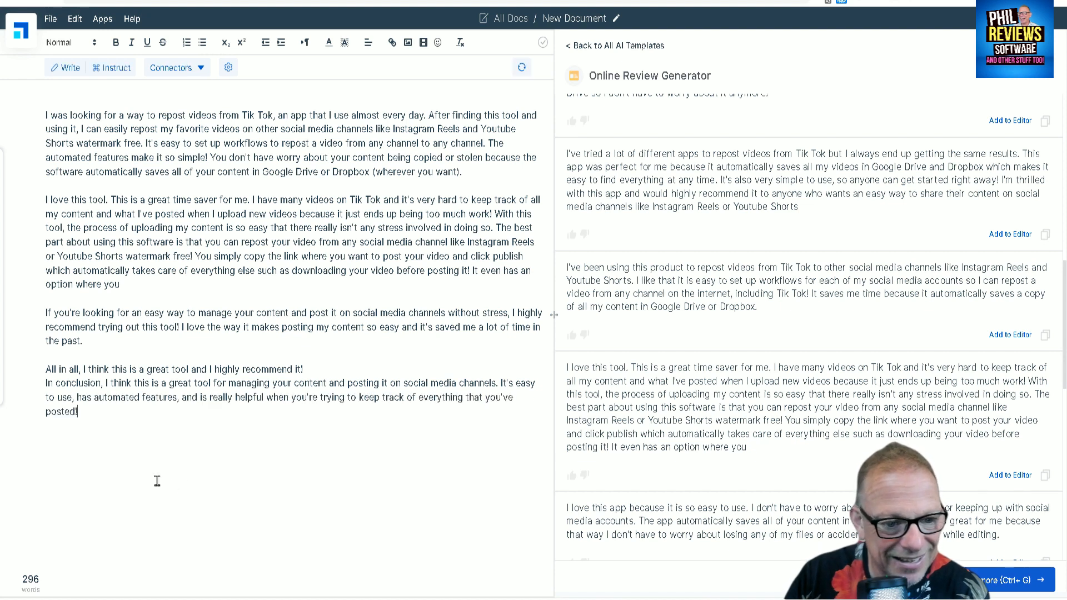
pyautogui.moveTo(337, 356)
pyautogui.mouseDown()
pyautogui.moveTo(90, 370)
pyautogui.moveTo(335, 364)
pyautogui.mouseUp()
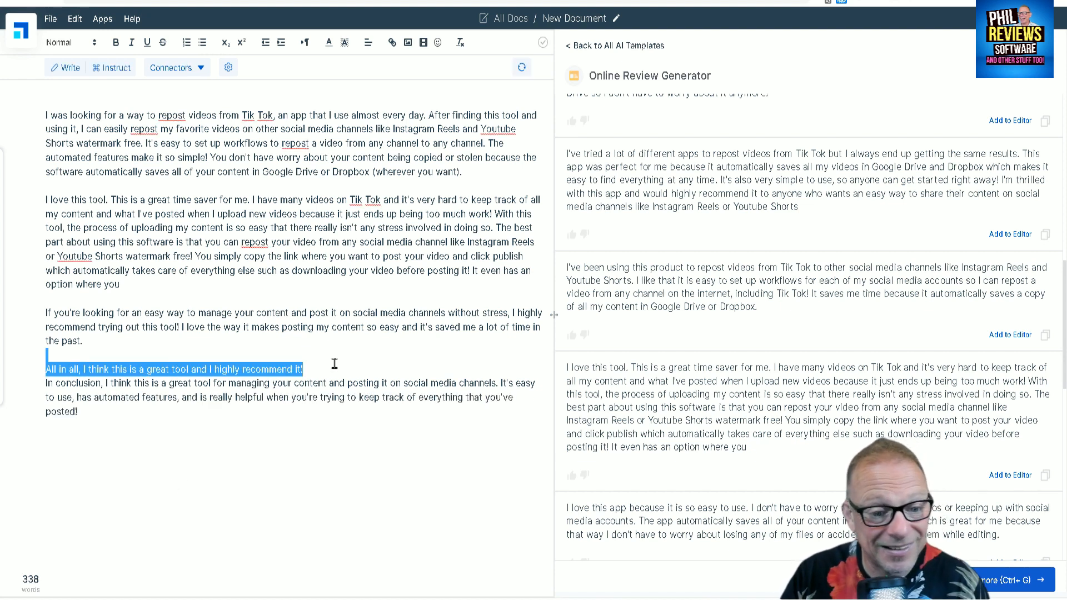
pyautogui.press('BackSpace')
# Try adding "You can download" to the conclusion with the AI completing it, and delete the added sentence.
pyautogui.click(135, 409)
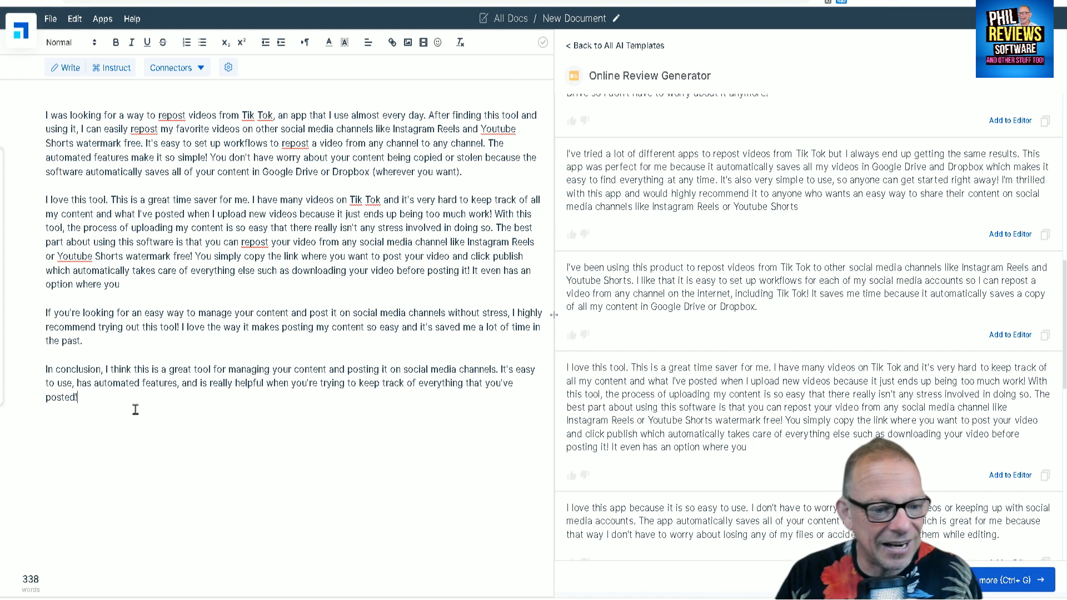
pyautogui.write('You c')
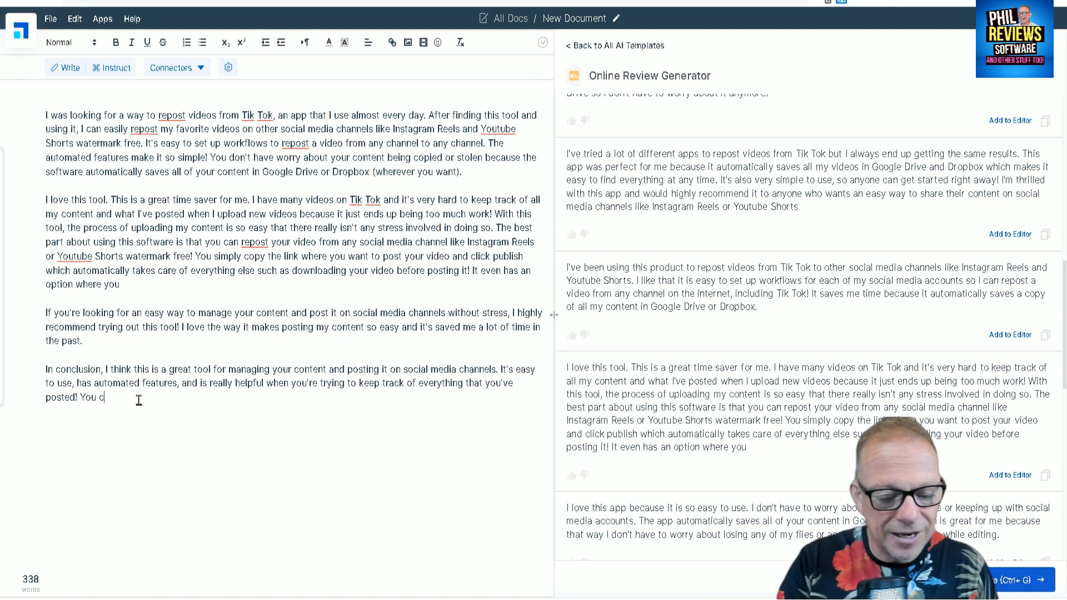
pyautogui.write('an downloa')
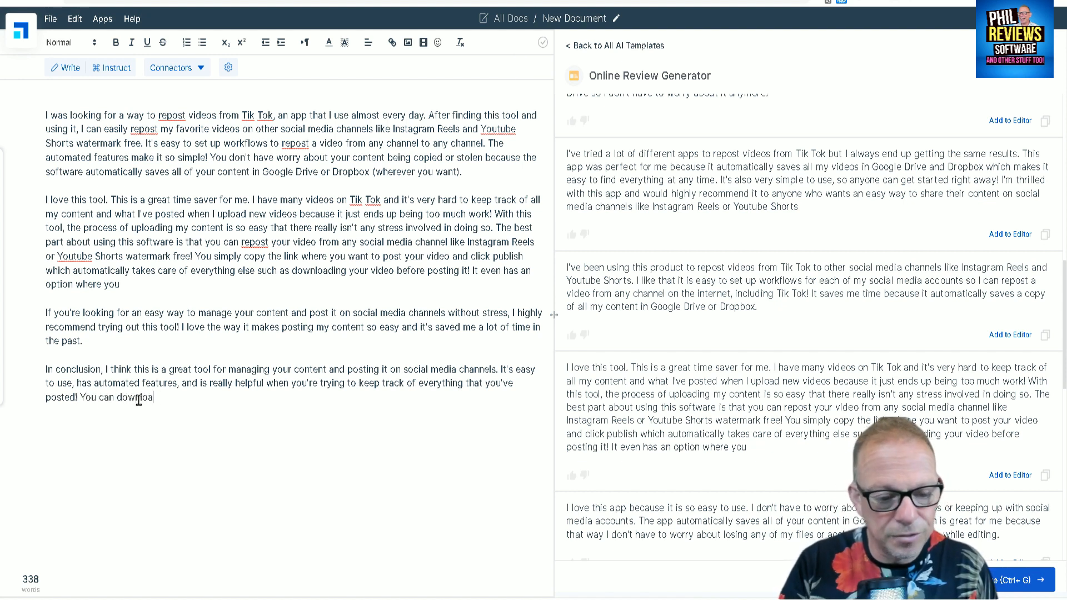
pyautogui.write('d it for free here.')
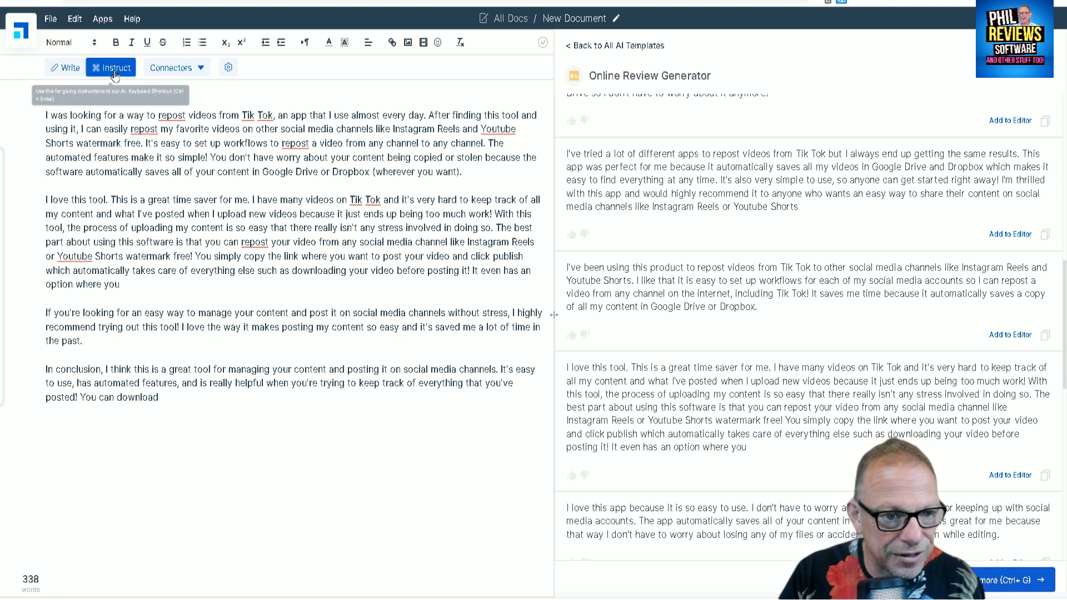
pyautogui.moveTo(225, 398); pyautogui.dragTo(87, 401)
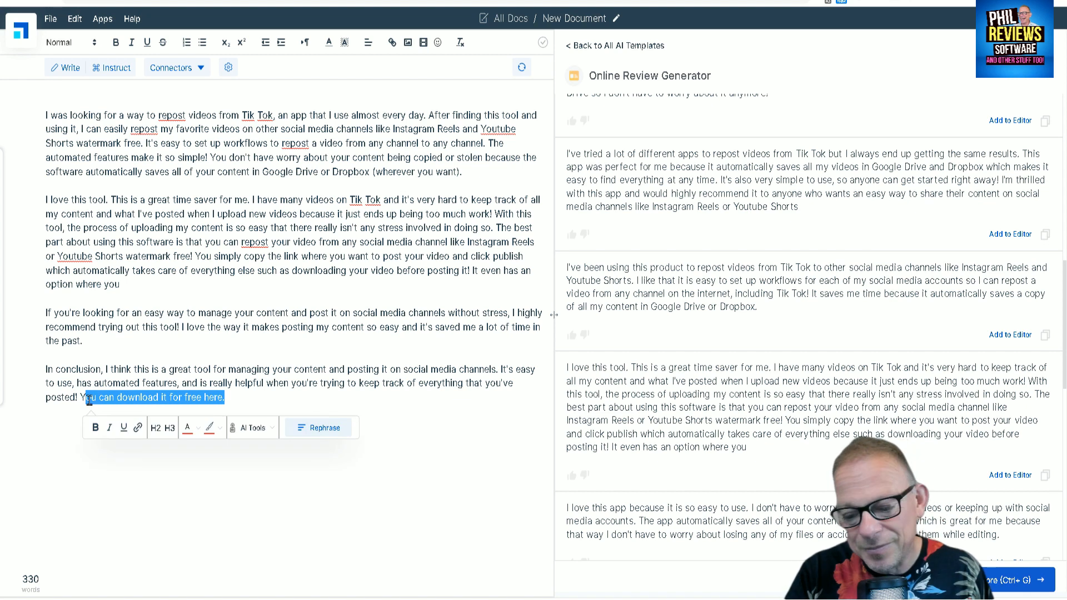
pyautogui.press('BackSpace')
pyautogui.press('BackSpace')
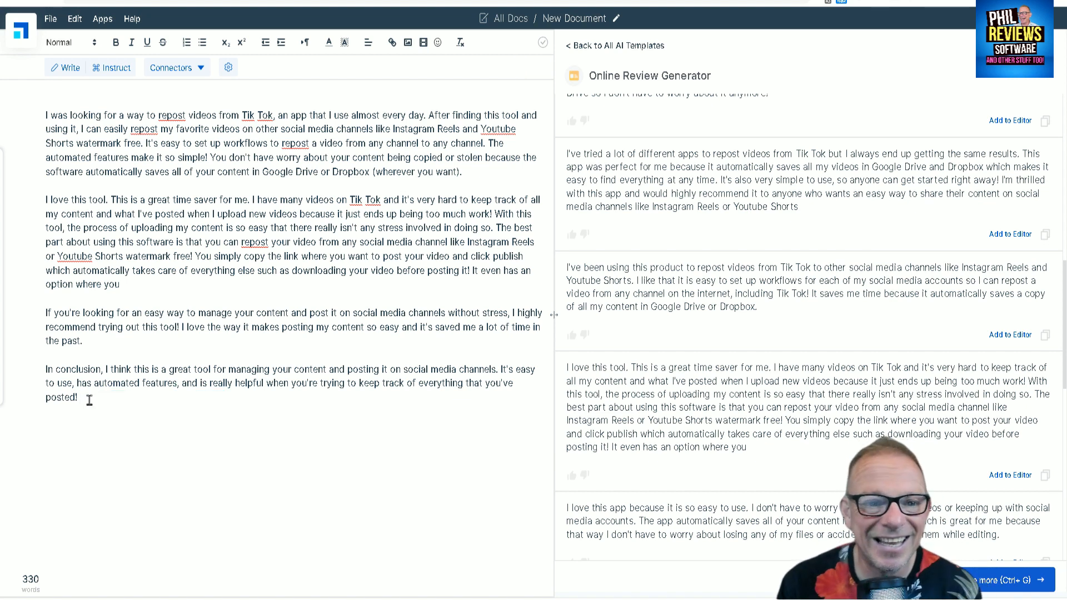